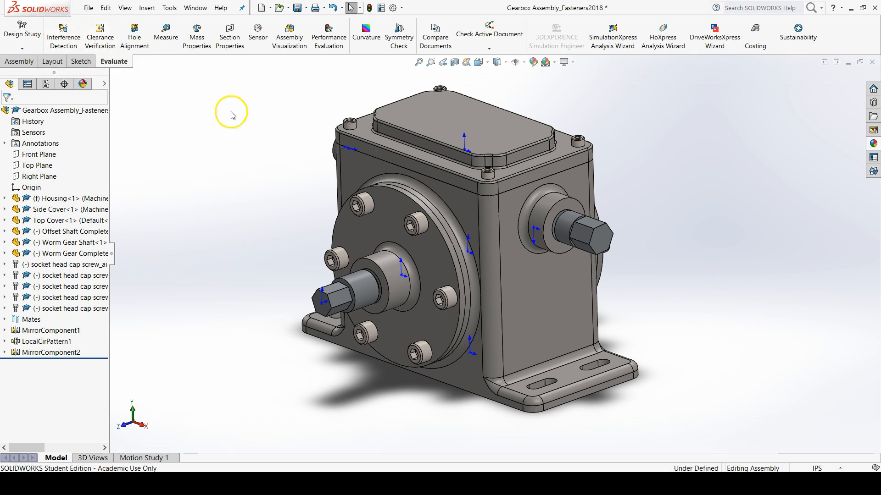
# - Open Interference Detection for the whole gearbox assembly and review its options, including the one for the fasteners folder
pyautogui.scroll(-2, 496, 213)
pyautogui.moveTo(496, 212); pyautogui.dragTo(492, 236, button='middle')
pyautogui.scroll(1, 489, 223)
pyautogui.scroll(2, 489, 227)
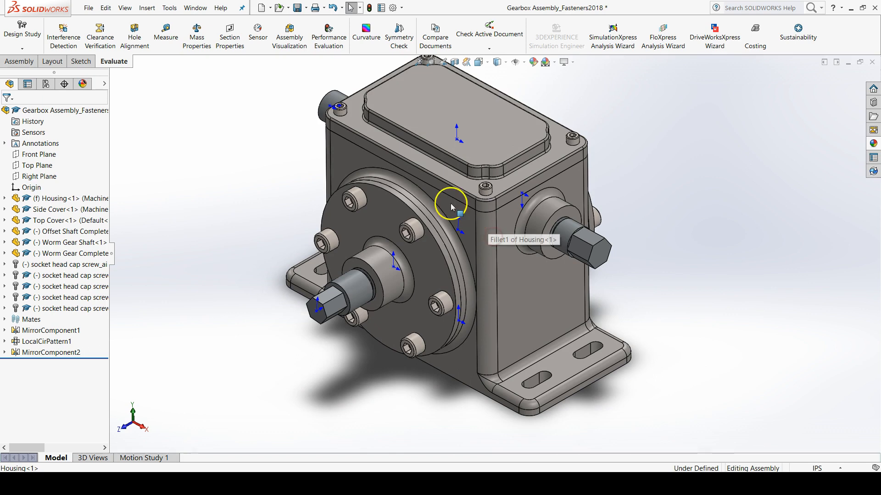
pyautogui.click(64, 43)
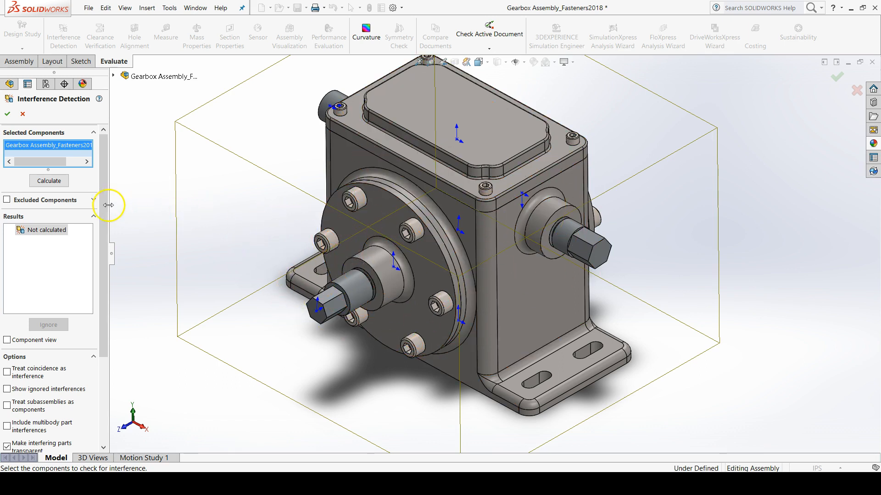
pyautogui.moveTo(104, 205); pyautogui.dragTo(104, 317)
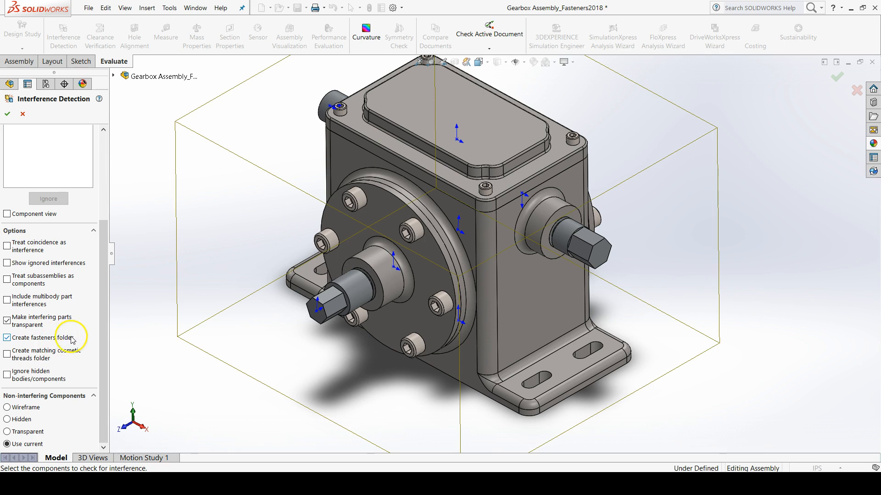
# - Close Interference Detection and make the housing transparent to expose the cap screws inside it
pyautogui.scroll(-10, 481, 202)
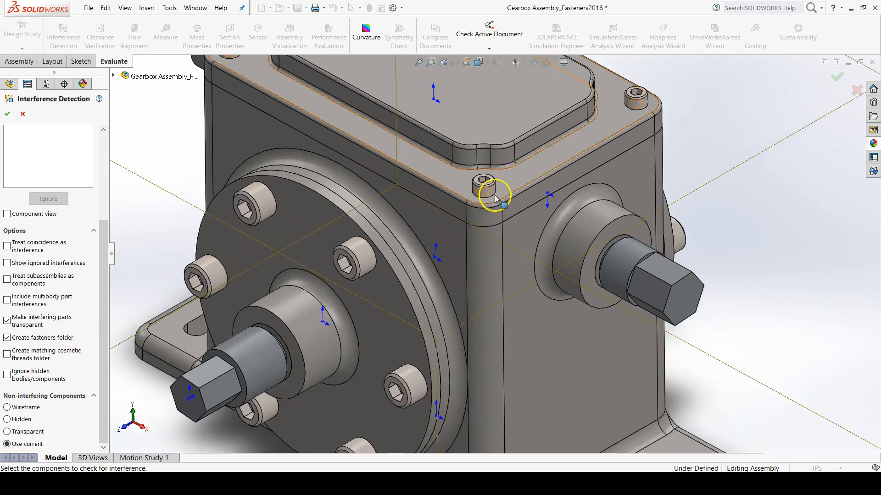
pyautogui.moveTo(504, 271); pyautogui.dragTo(506, 209, button='middle')
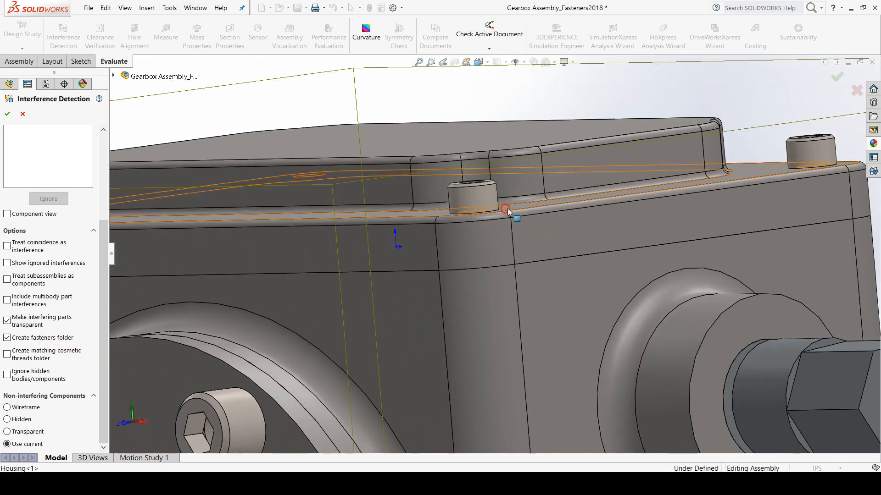
pyautogui.rightClick(539, 278)
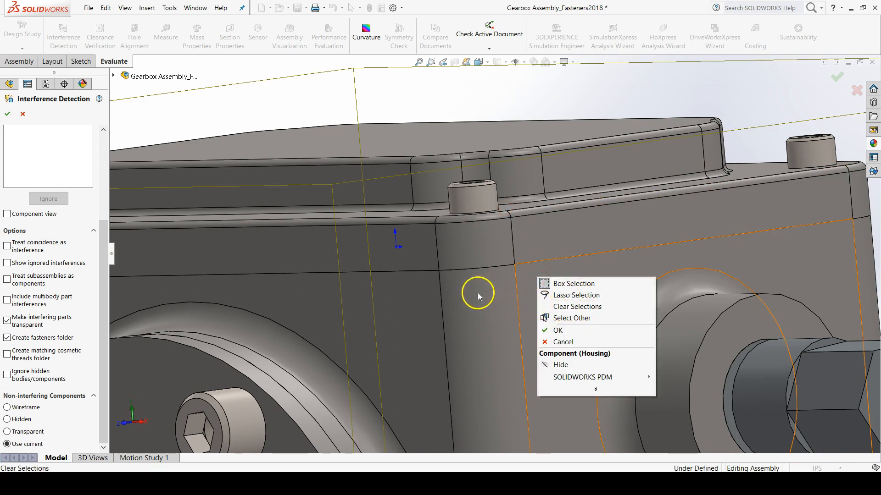
pyautogui.click(555, 330)
pyautogui.click(549, 305)
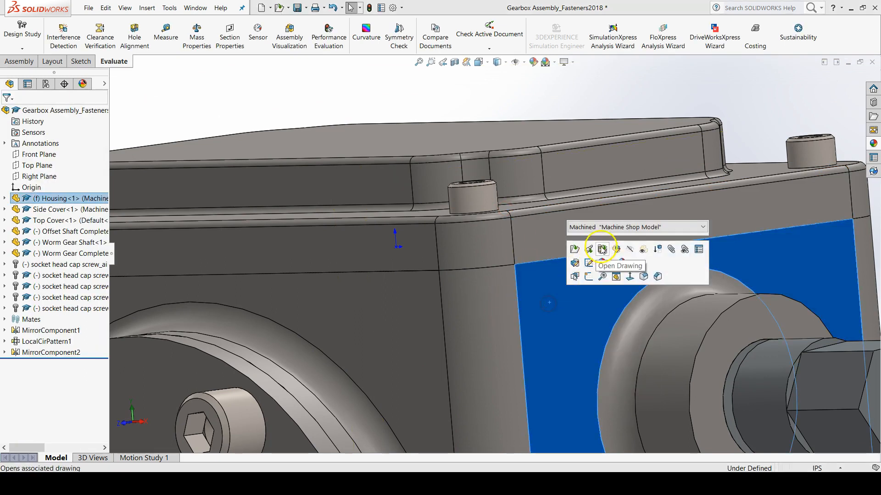
pyautogui.scroll(-10, 584, 308)
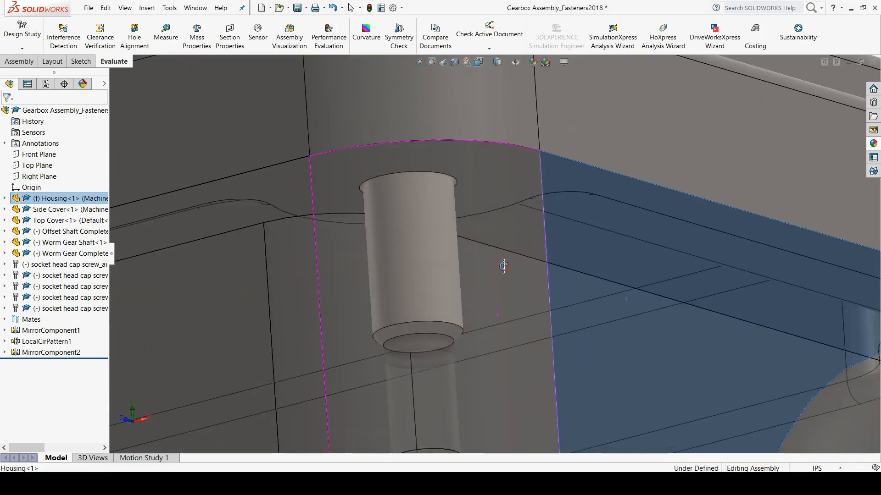
# - Examine how the top cover's corner cap screw fits the tapped hole in the transparent housing
pyautogui.moveTo(504, 266); pyautogui.dragTo(448, 346, button='middle')
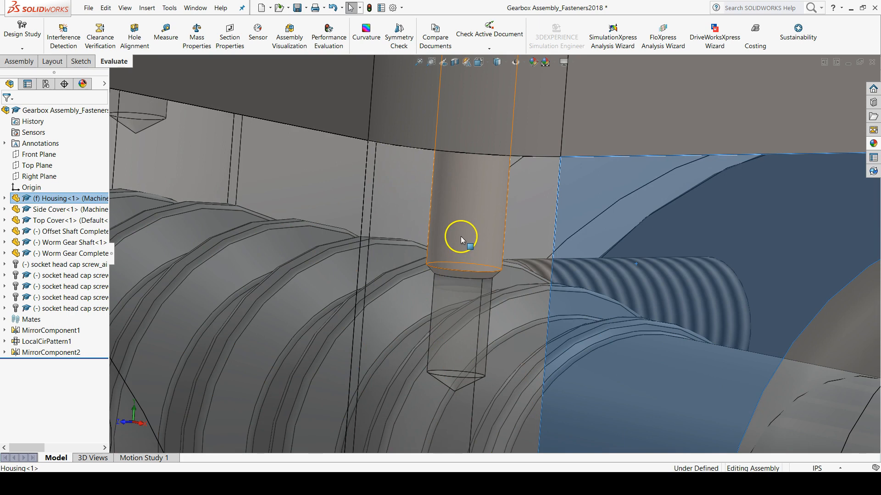
pyautogui.scroll(1, 799, 356)
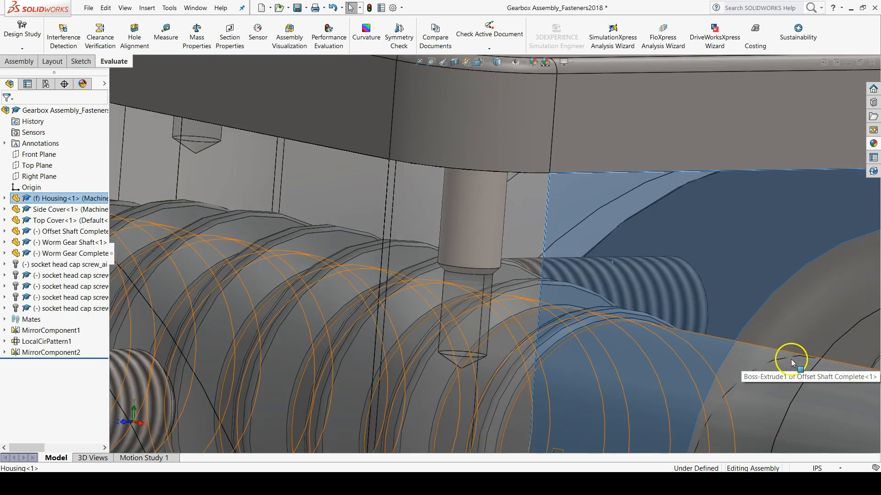
pyautogui.scroll(1, 743, 338)
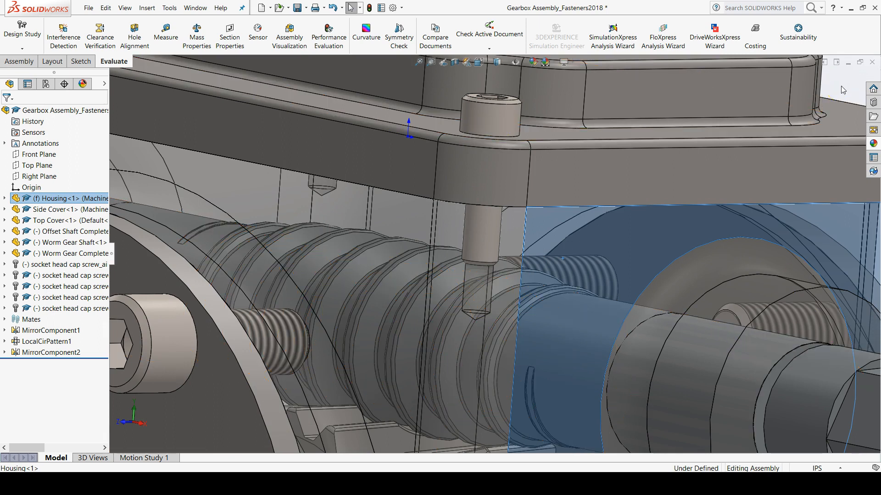
pyautogui.scroll(-3, 461, 334)
pyautogui.moveTo(468, 315); pyautogui.dragTo(503, 287, button='middle')
pyautogui.scroll(1, 549, 298)
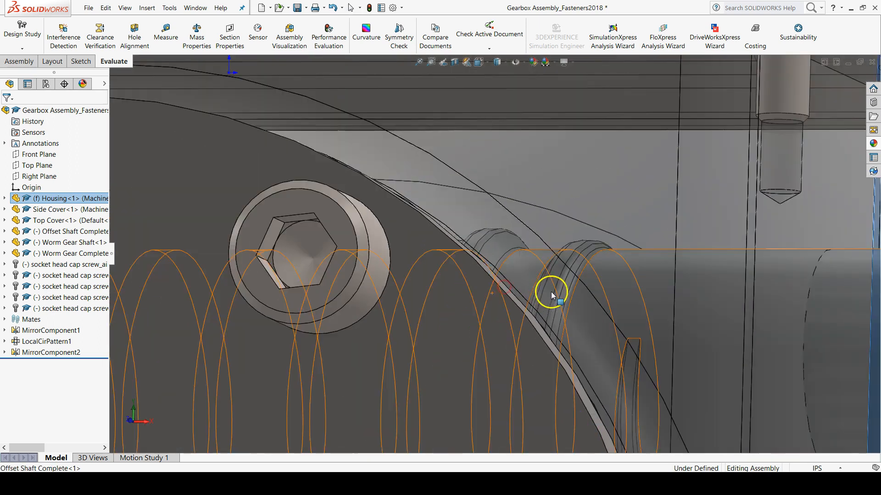
pyautogui.scroll(2, 551, 292)
pyautogui.scroll(-4, 660, 204)
pyautogui.scroll(2, 542, 189)
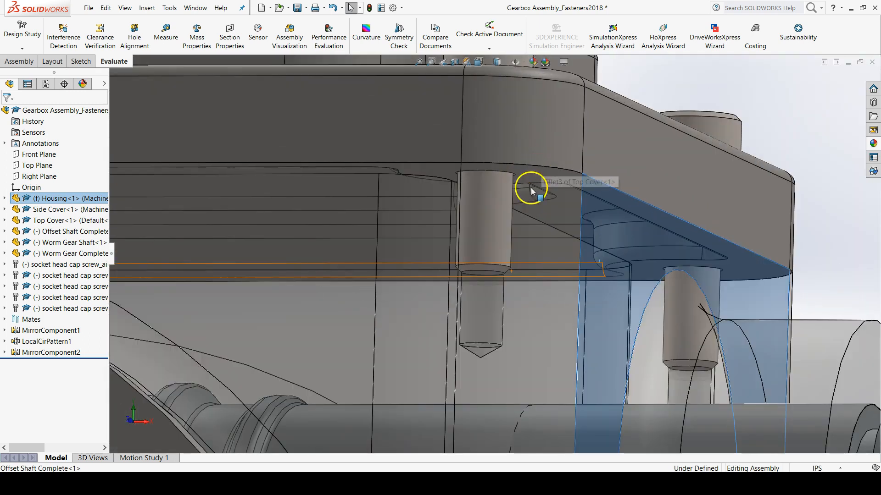
pyautogui.scroll(-1, 482, 250)
pyautogui.scroll(-2, 456, 275)
pyautogui.scroll(-2, 452, 274)
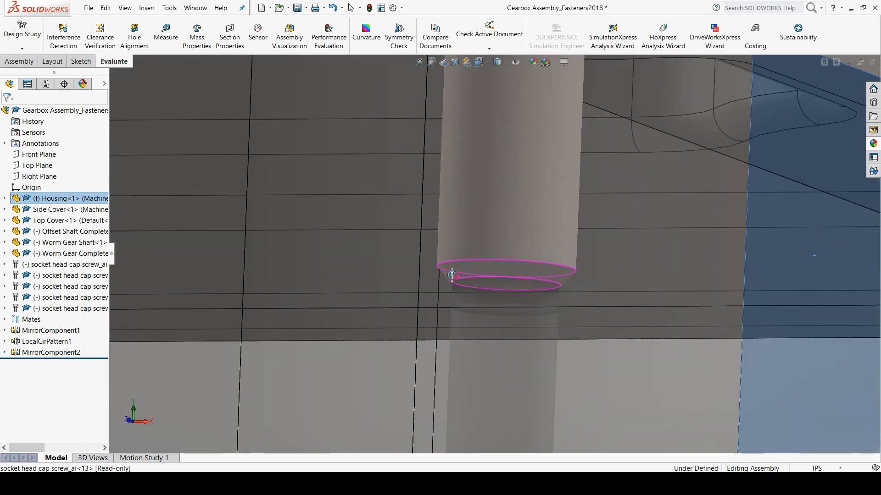
pyautogui.moveTo(452, 275); pyautogui.dragTo(444, 284, button='middle')
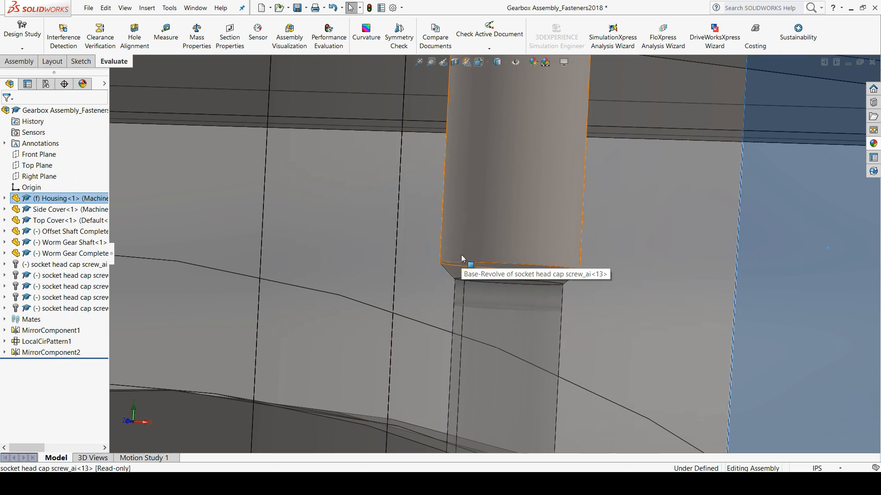
pyautogui.scroll(1, 499, 248)
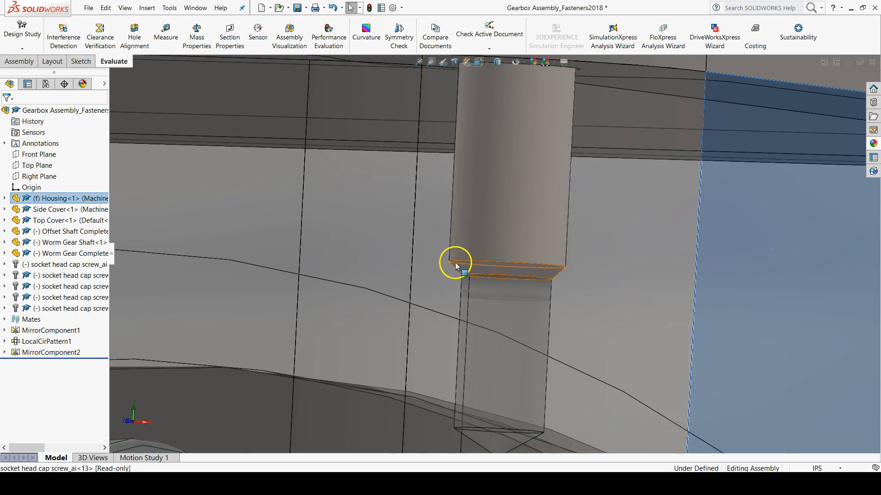
pyautogui.scroll(10, 464, 279)
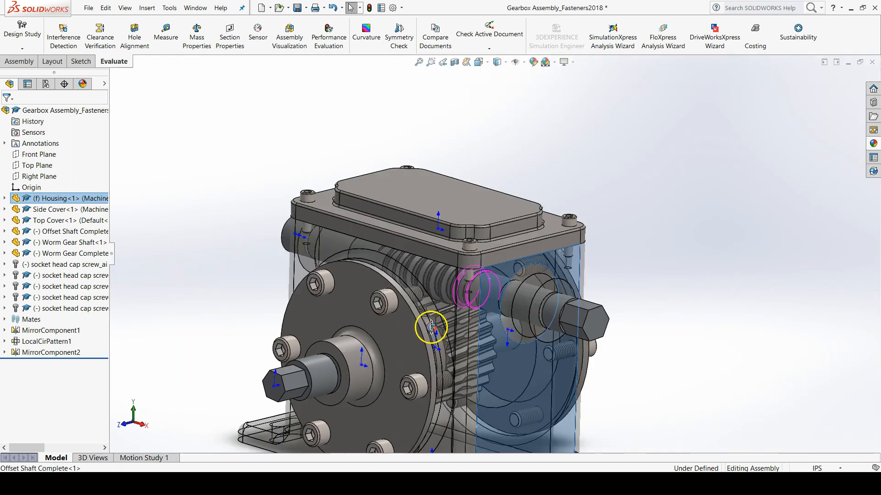
pyautogui.moveTo(431, 327); pyautogui.dragTo(429, 343, button='middle')
pyautogui.click(515, 160)
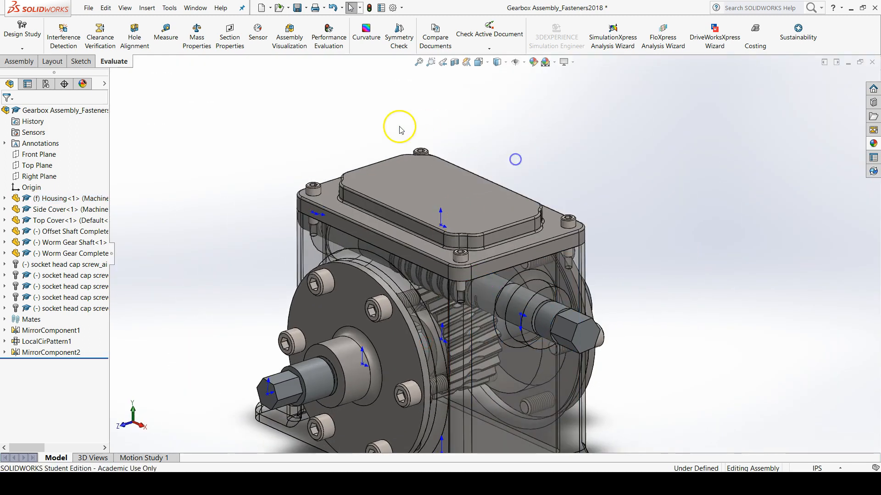
# - Calculate interferences for the whole gearbox assembly with interfering parts made transparent and the fasteners folder option enabled
pyautogui.click(71, 46)
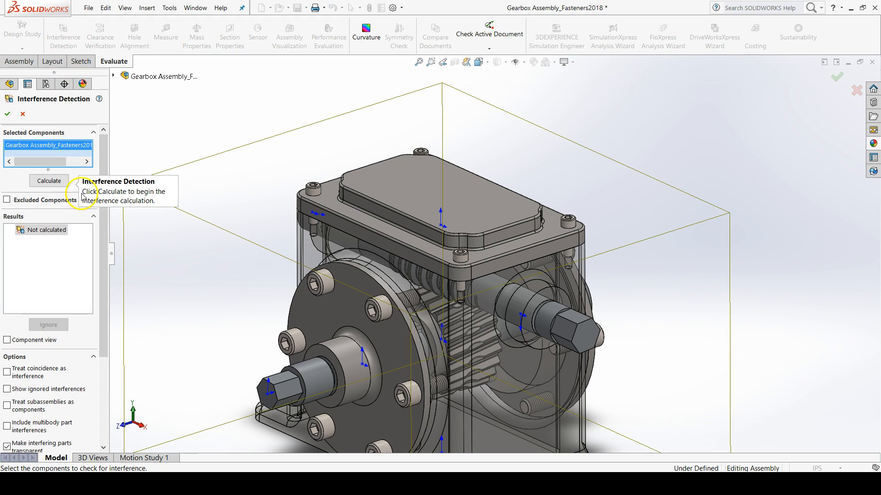
pyautogui.scroll(-5, 106, 268)
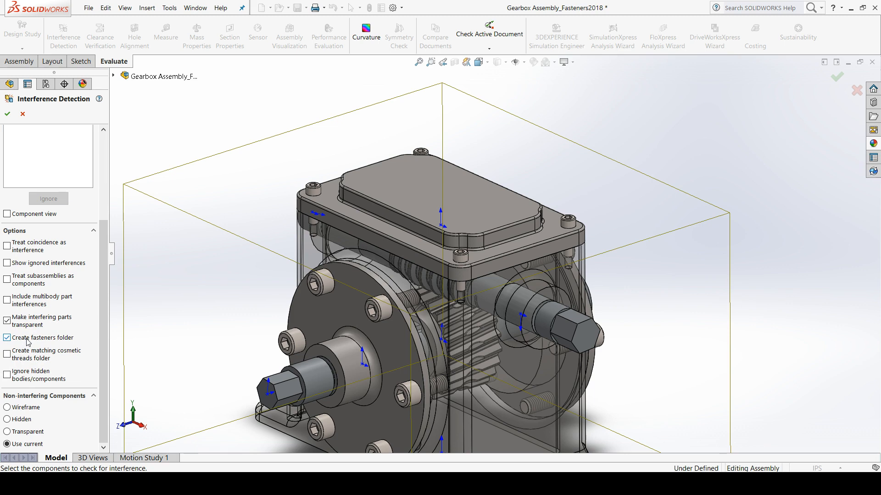
pyautogui.moveTo(105, 292)
pyautogui.mouseDown()
pyautogui.moveTo(94, 273)
pyautogui.moveTo(91, 285)
pyautogui.mouseUp()
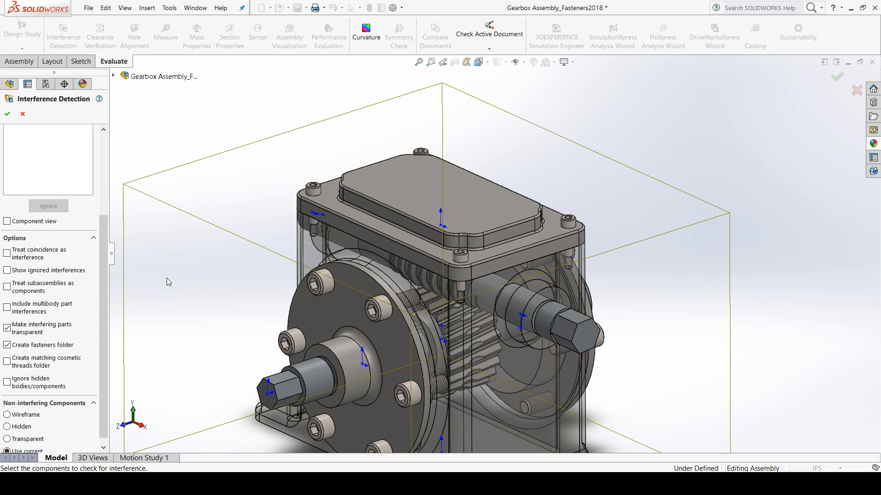
pyautogui.moveTo(102, 301); pyautogui.dragTo(111, 194)
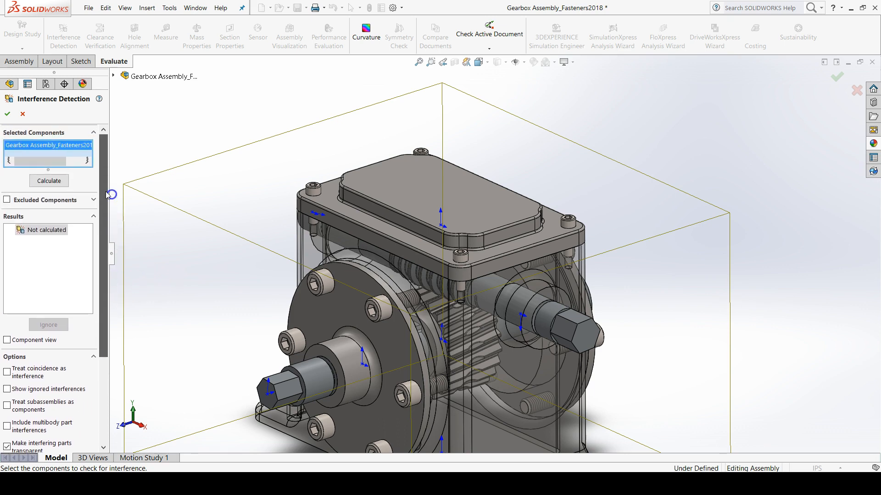
pyautogui.click(56, 180)
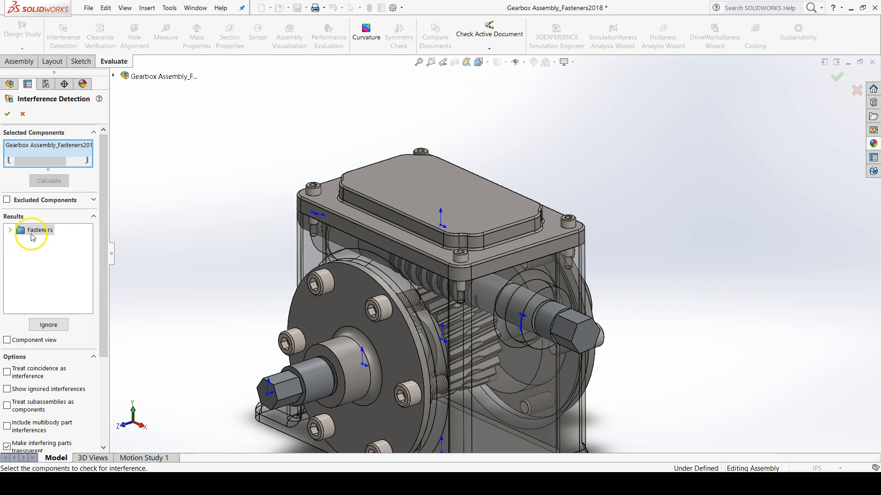
# - Expand the Fasteners results folder and highlight Interference1 in the model
pyautogui.scroll(3, 489, 354)
pyautogui.scroll(-3, 509, 357)
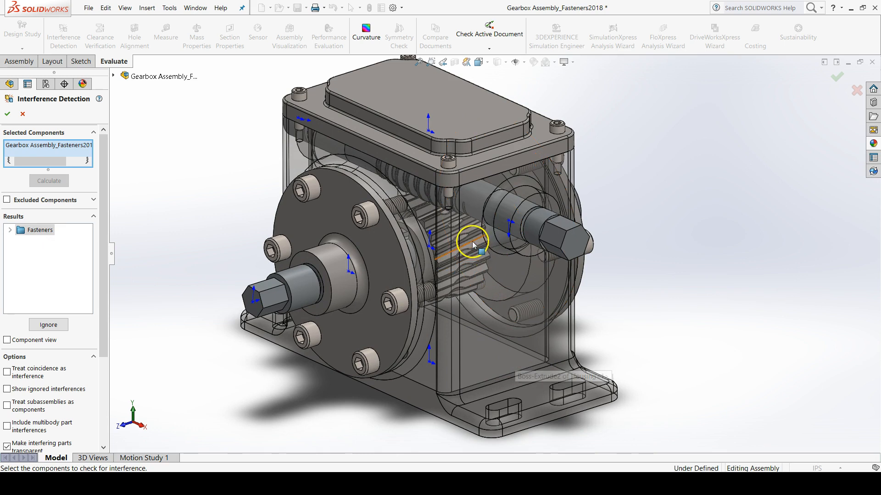
pyautogui.click(10, 230)
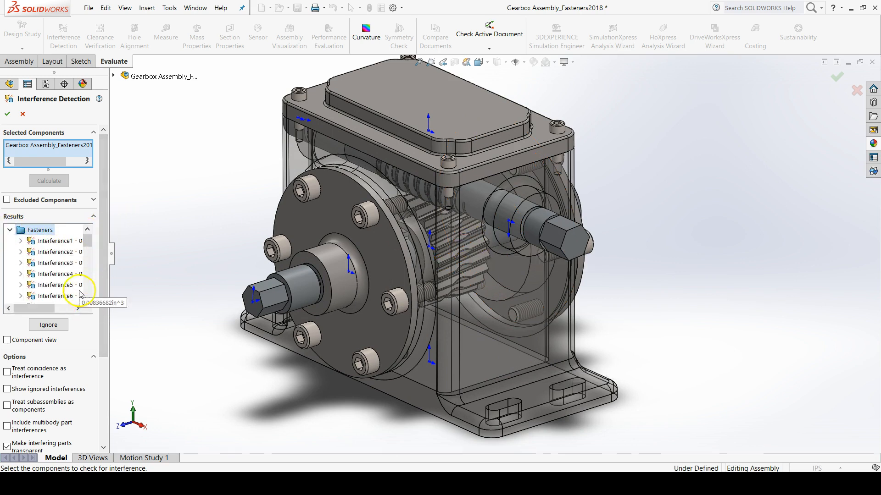
pyautogui.click(59, 242)
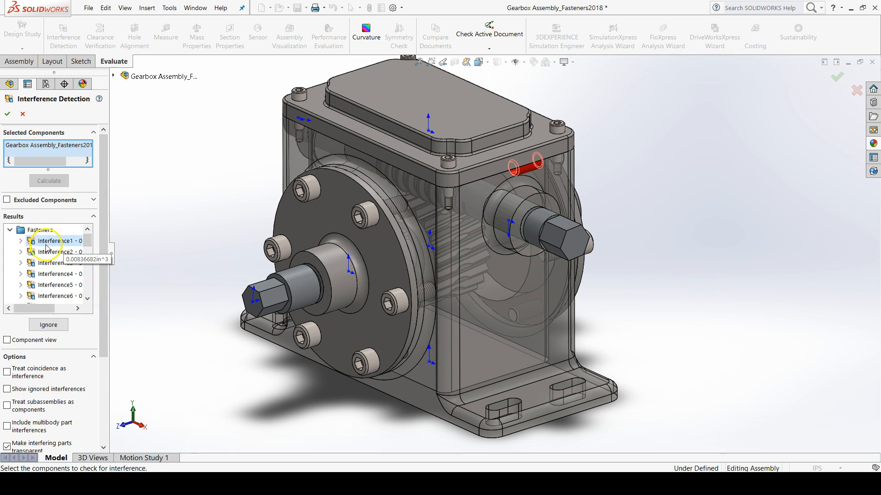
# - Examine the highlighted interference volume around the side cover's cap screw from close up and from several angles
pyautogui.scroll(-10, 527, 159)
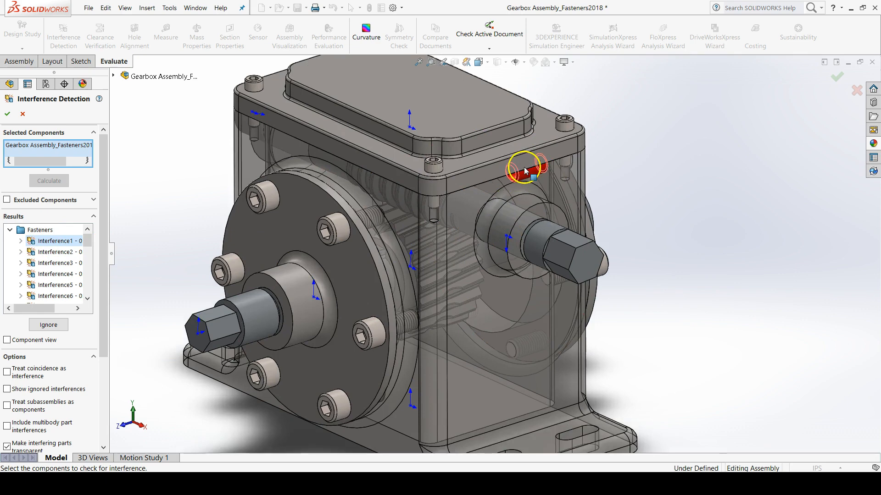
pyautogui.scroll(10, 529, 156)
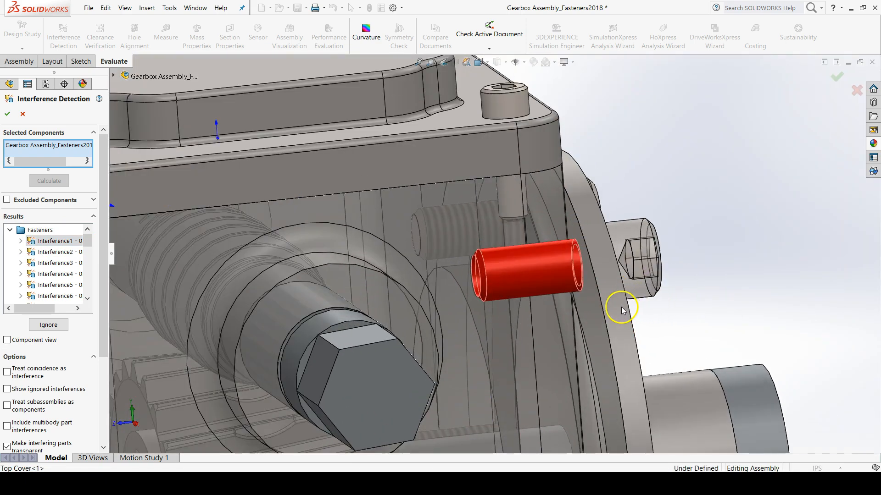
pyautogui.moveTo(621, 310); pyautogui.dragTo(580, 303, button='middle')
pyautogui.scroll(-1, 466, 248)
pyautogui.scroll(-2, 466, 247)
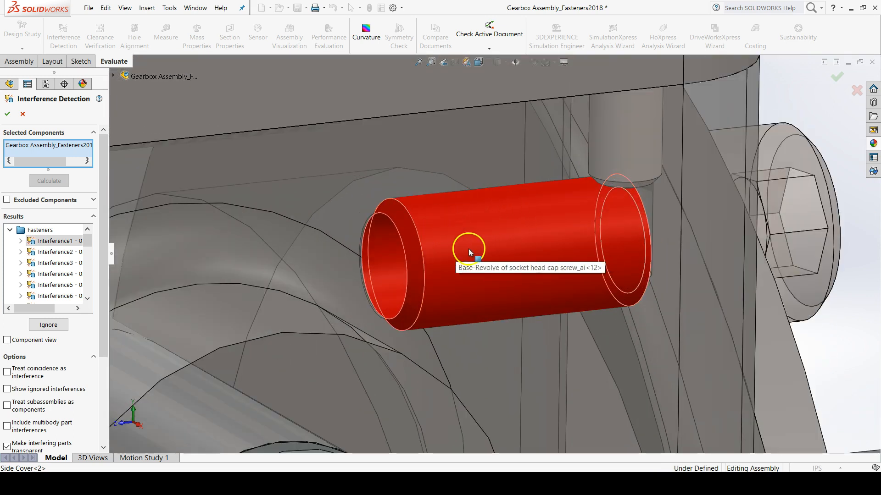
pyautogui.scroll(5, 555, 261)
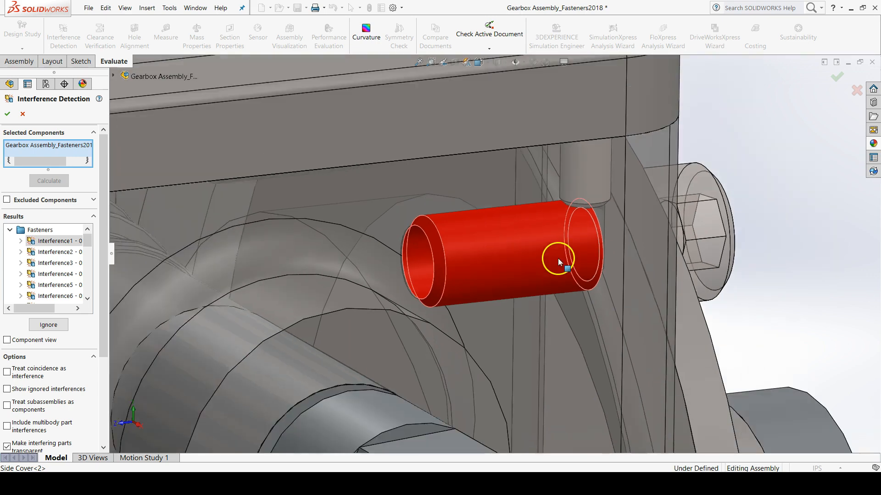
pyautogui.moveTo(549, 258)
pyautogui.mouseDown(button='middle')
pyautogui.moveTo(476, 268)
pyautogui.moveTo(544, 270)
pyautogui.mouseUp(button='middle')
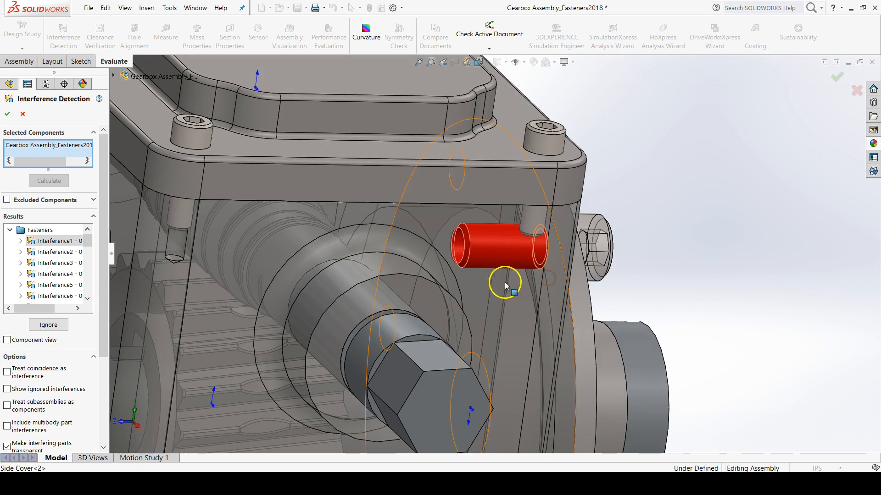
pyautogui.scroll(2, 504, 276)
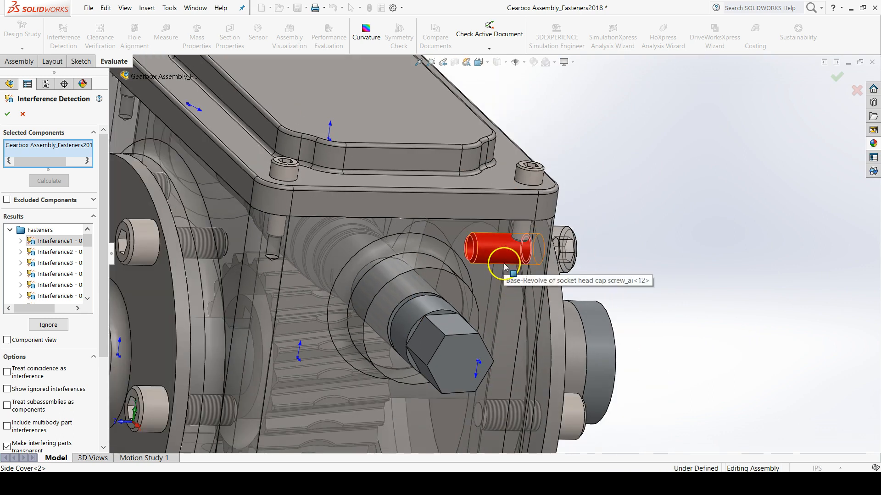
pyautogui.press('z')
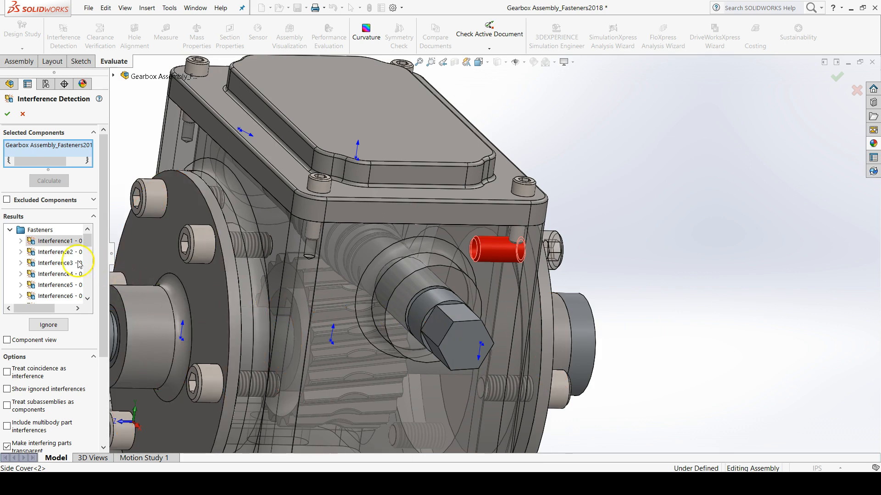
# - Inspect Interference1 again with the assembly turned to show the opposite side cover
pyautogui.scroll(-3, 491, 307)
pyautogui.moveTo(491, 307); pyautogui.dragTo(383, 382, button='middle')
pyautogui.click(68, 242)
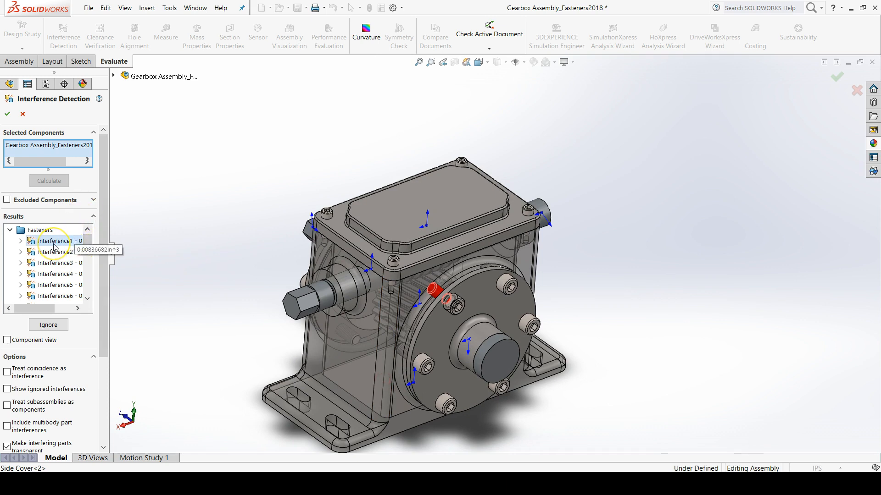
pyautogui.click(29, 243)
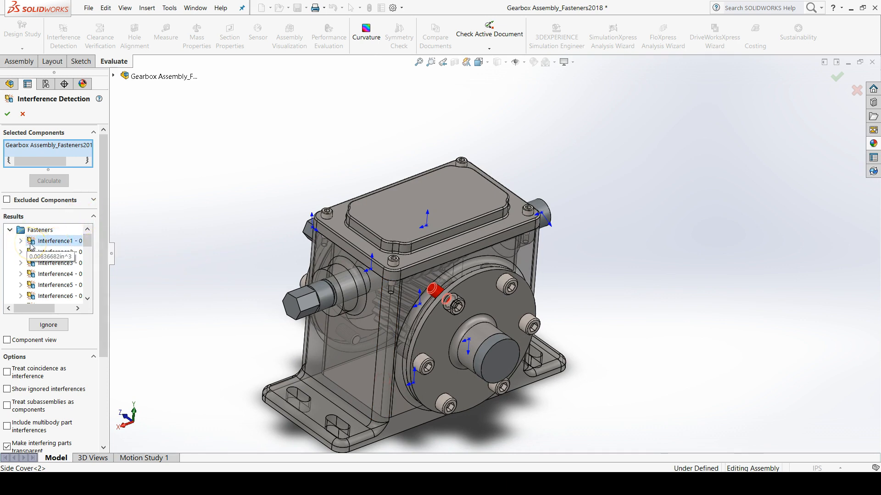
# - Step through Interference2 to Interference6 in the fastener results, then inspect Interference6 from the housing's worm shaft end
pyautogui.press('Down')
pyautogui.press('Down')
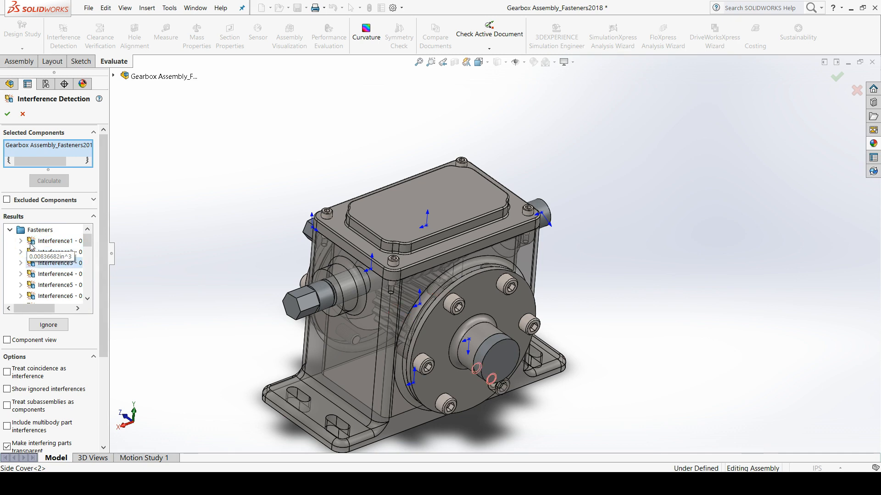
pyautogui.press('Down')
pyautogui.press('Down')
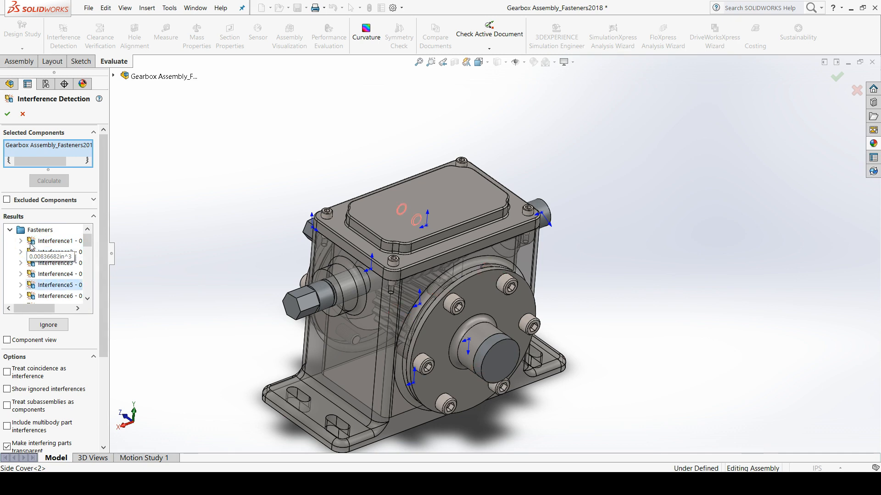
pyautogui.press('Down')
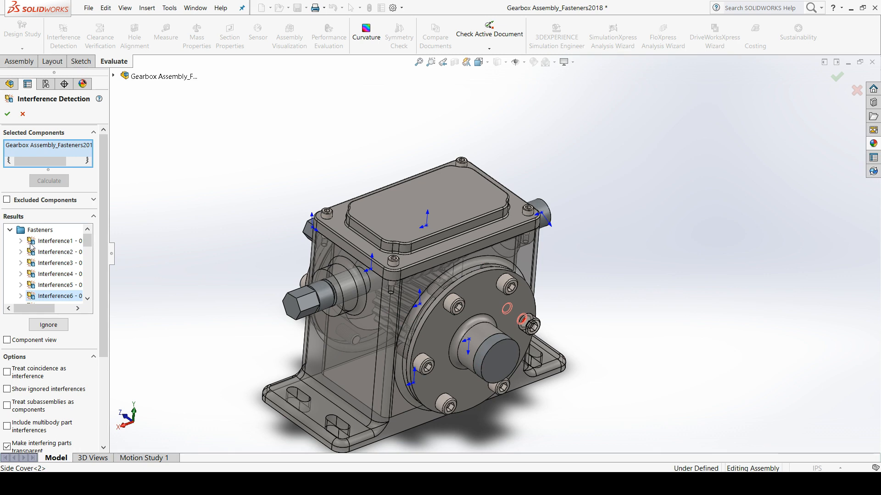
pyautogui.moveTo(458, 211); pyautogui.dragTo(400, 346, button='middle')
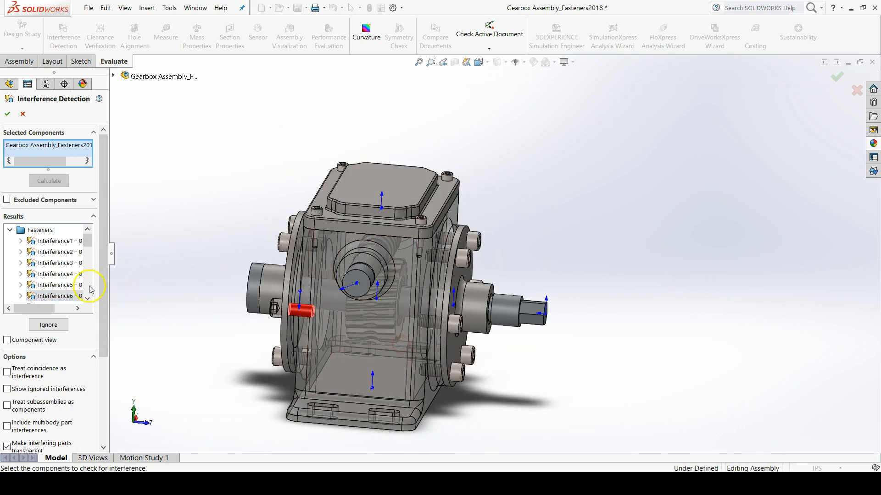
# - Continue highlighting the fastener interferences one by one from Interference7 to Interference16 at the top cover
pyautogui.press('Down')
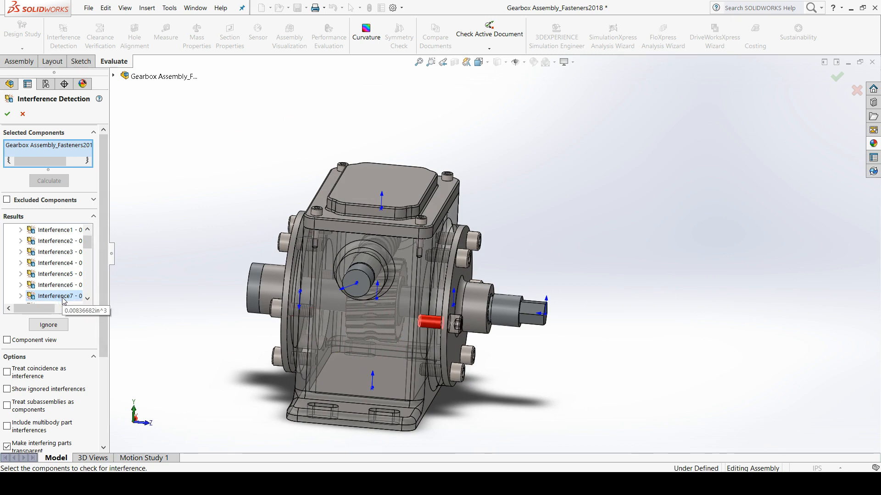
pyautogui.press('Down')
pyautogui.press('Down')
pyautogui.press('Down')
pyautogui.press('Down')
pyautogui.press('Down')
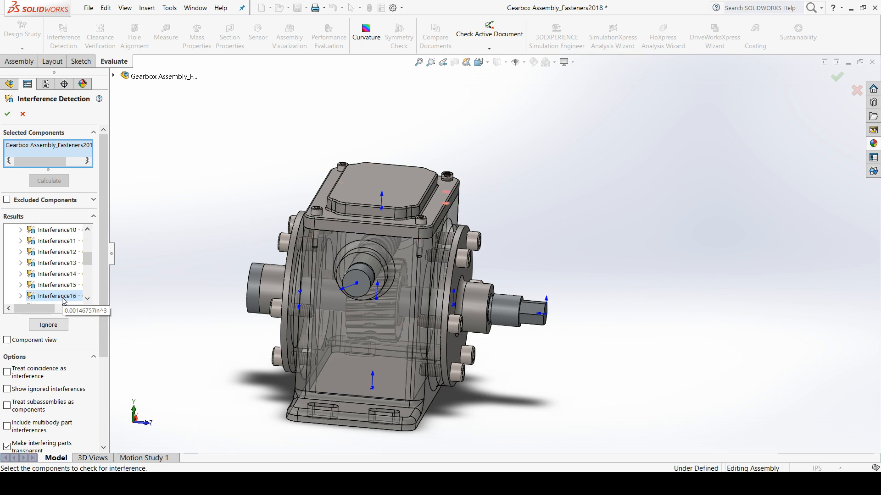
# - Highlight Interference17 and examine its ring-shaped volume under the side cover cap screw's head from close up
pyautogui.press('Down')
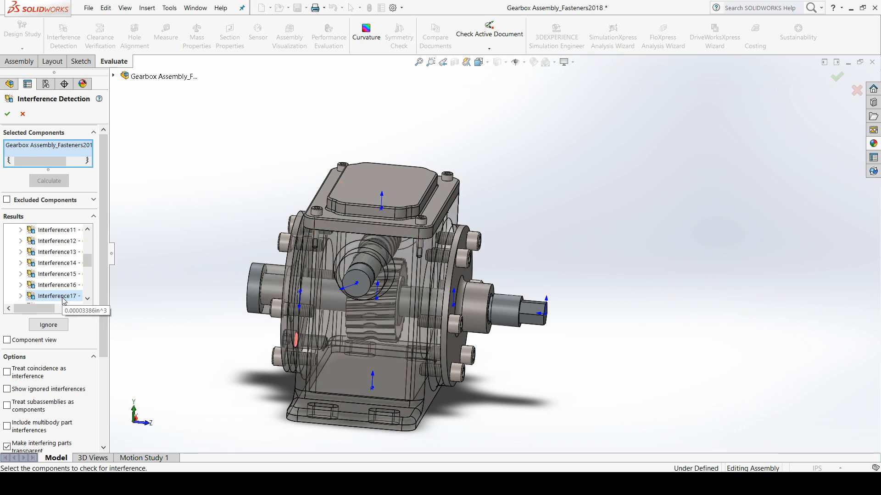
pyautogui.scroll(-10, 315, 349)
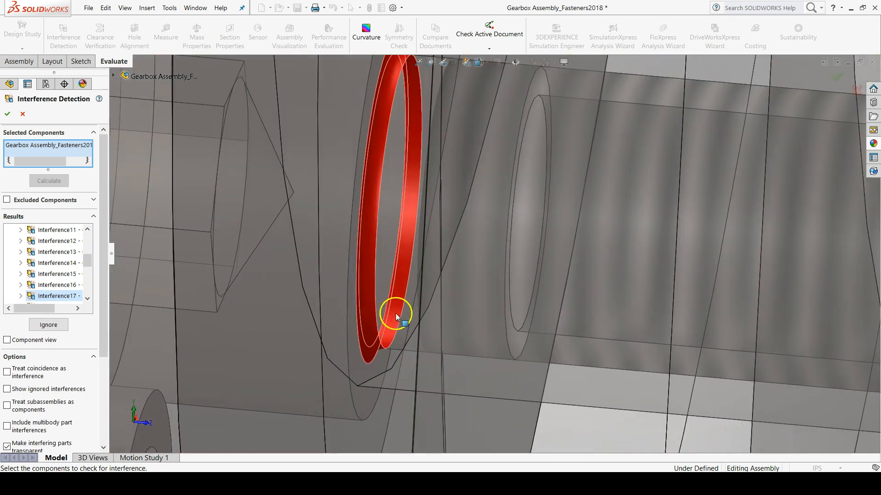
pyautogui.moveTo(395, 321)
pyautogui.mouseDown(button='middle')
pyautogui.moveTo(406, 315)
pyautogui.moveTo(398, 316)
pyautogui.mouseUp(button='middle')
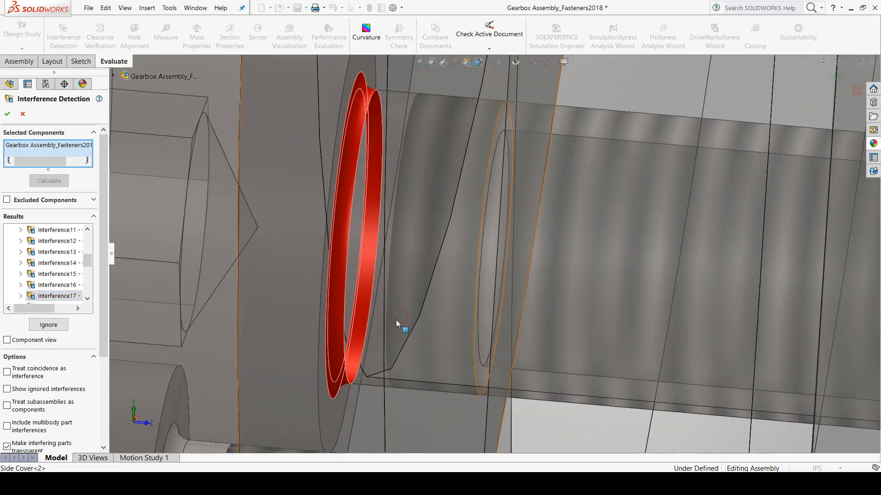
pyautogui.scroll(4, 399, 261)
pyautogui.scroll(-2, 461, 204)
pyautogui.scroll(-3, 451, 229)
pyautogui.moveTo(448, 248); pyautogui.dragTo(450, 243, button='middle')
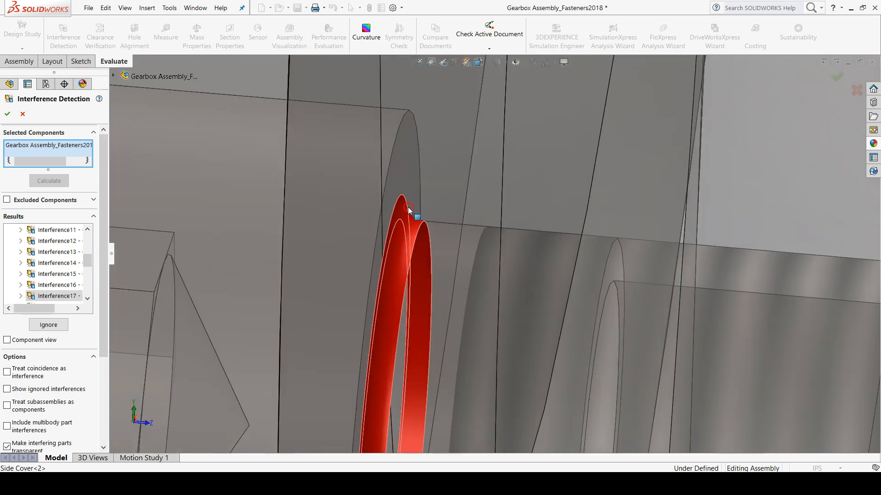
pyautogui.moveTo(408, 207); pyautogui.dragTo(372, 205, button='middle')
pyautogui.click(309, 127)
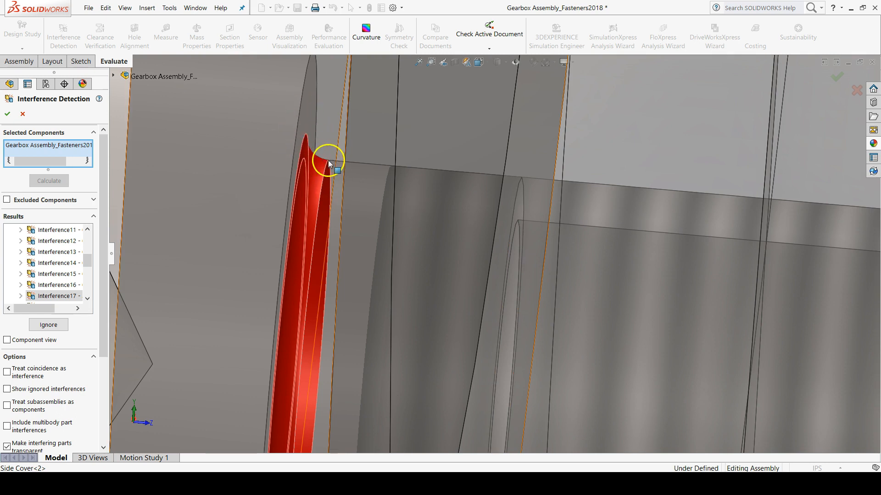
# - Compare the Interference17 ring with the surrounding cap screw and side cover, both near and far and from another angle
pyautogui.scroll(6, 345, 177)
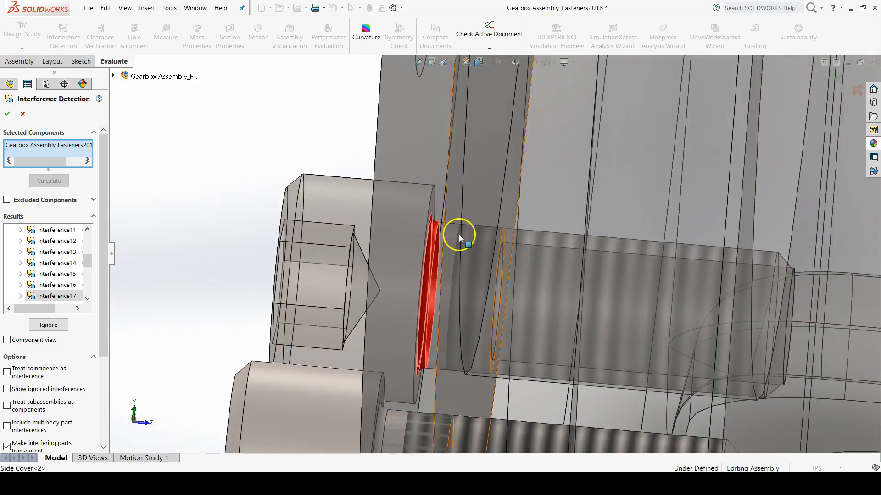
pyautogui.scroll(-6, 453, 233)
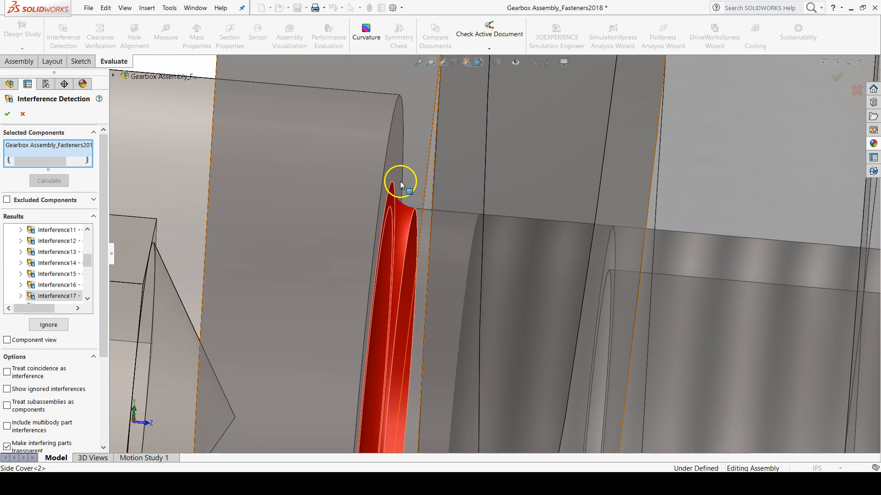
pyautogui.scroll(5, 429, 219)
pyautogui.moveTo(468, 257); pyautogui.dragTo(488, 251, button='middle')
pyautogui.scroll(5, 488, 252)
pyautogui.scroll(-6, 405, 260)
pyautogui.scroll(-3, 419, 260)
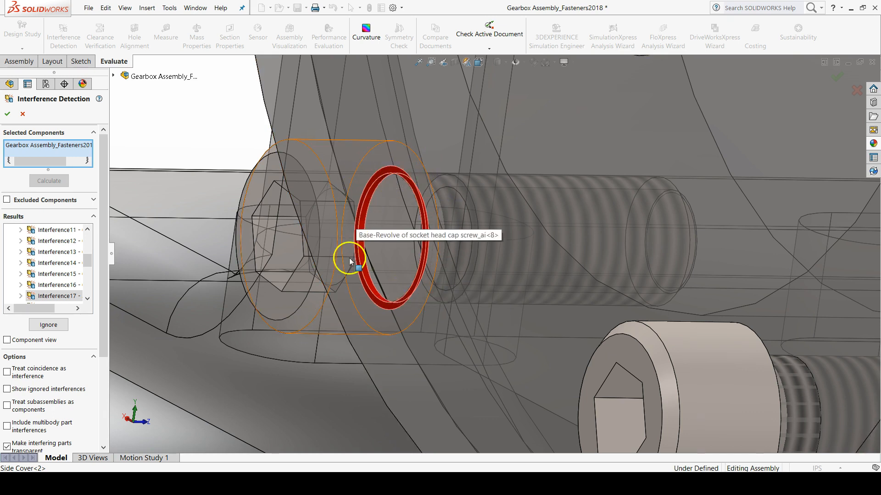
pyautogui.scroll(5, 517, 215)
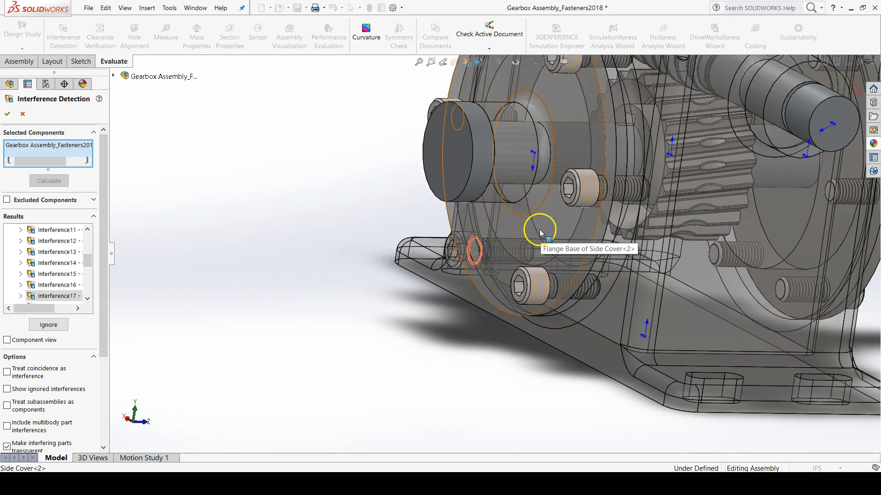
pyautogui.scroll(4, 564, 169)
pyautogui.scroll(-5, 527, 252)
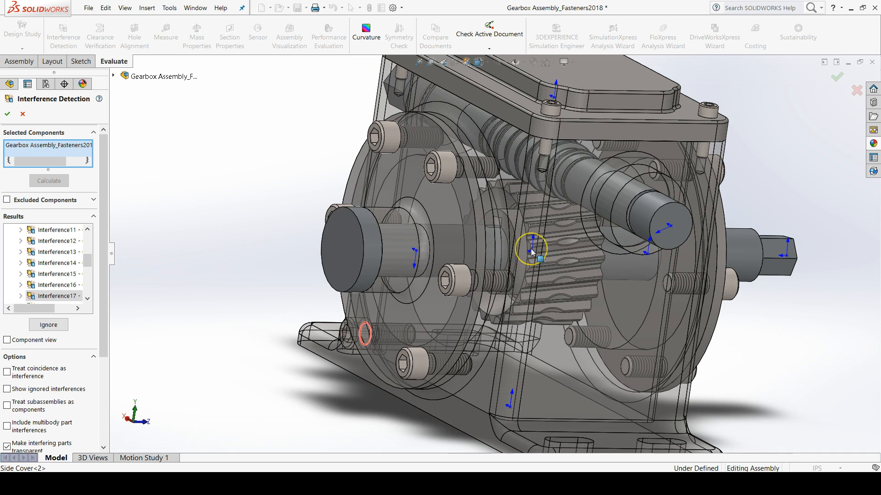
# - Step through Interference18 to Interference22 to locate the matching rings at the other side cover screws
pyautogui.press('Down')
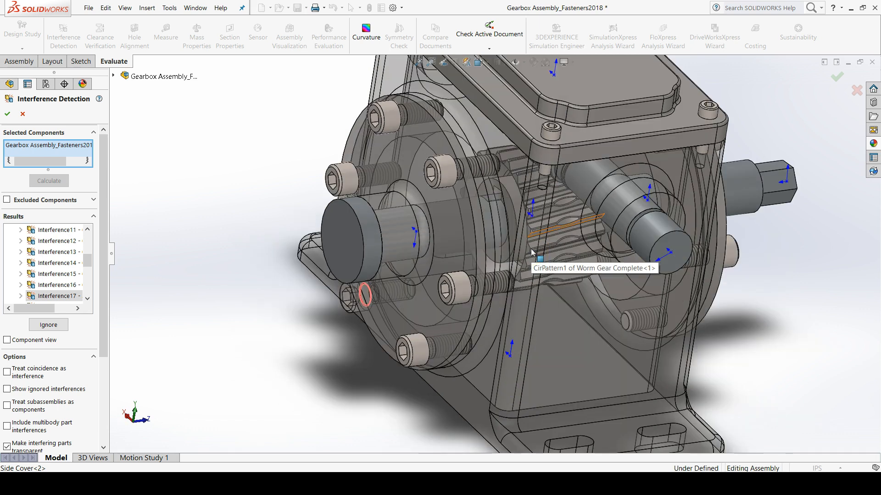
pyautogui.click(75, 297)
pyautogui.press('Down')
pyautogui.press('Down')
pyautogui.press('Down')
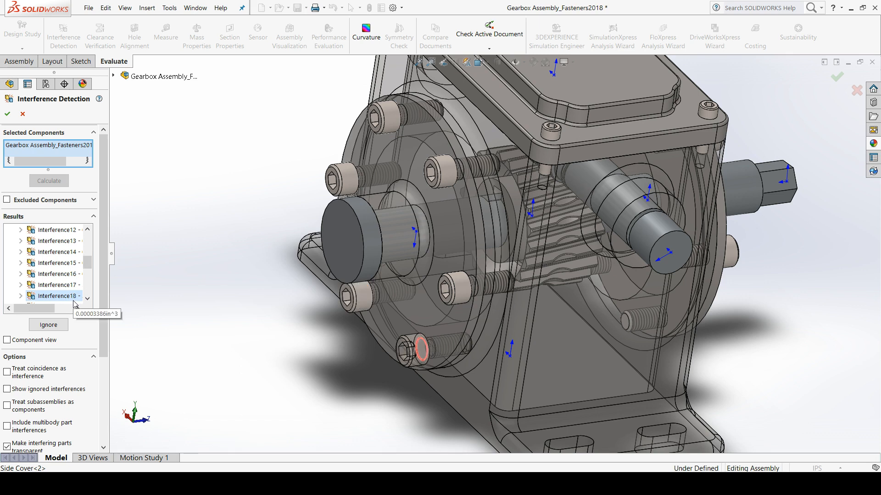
pyautogui.press('Down')
pyautogui.press('Down')
pyautogui.press('Down')
pyautogui.press('Down')
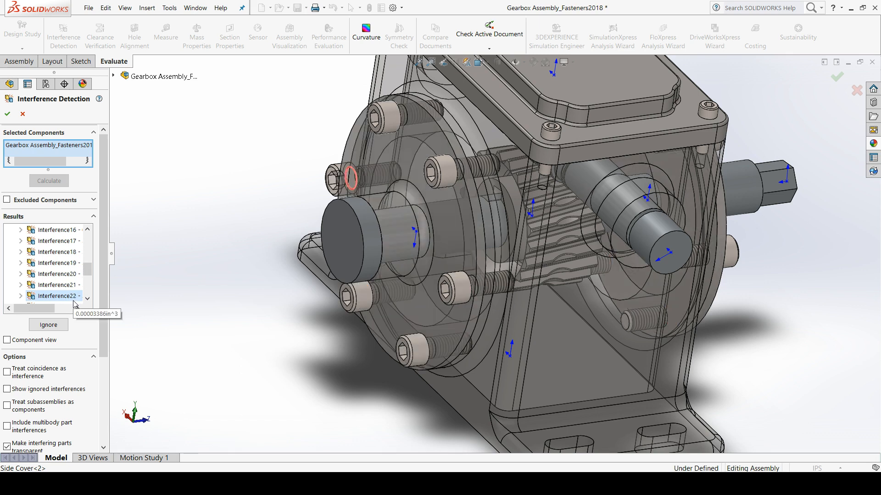
# - Continue through the fastener interferences from Interference23 to Interference29
pyautogui.press('Down')
pyautogui.press('Down')
pyautogui.press('Down')
pyautogui.press('Down')
pyautogui.press('Down')
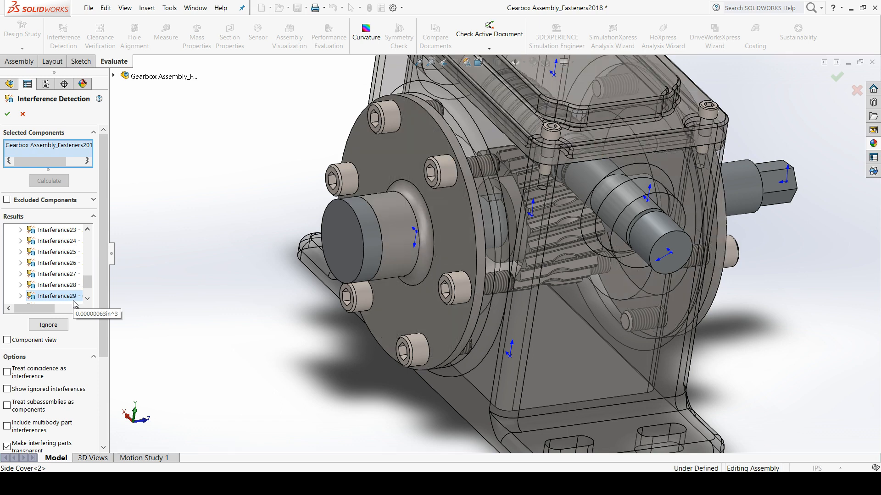
# - Step from Interference30 to Interference32 and inspect the top cover's cap screws
pyautogui.scroll(4, 545, 161)
pyautogui.scroll(-4, 544, 161)
pyautogui.press('Down')
pyautogui.press('Down')
pyautogui.press('Down')
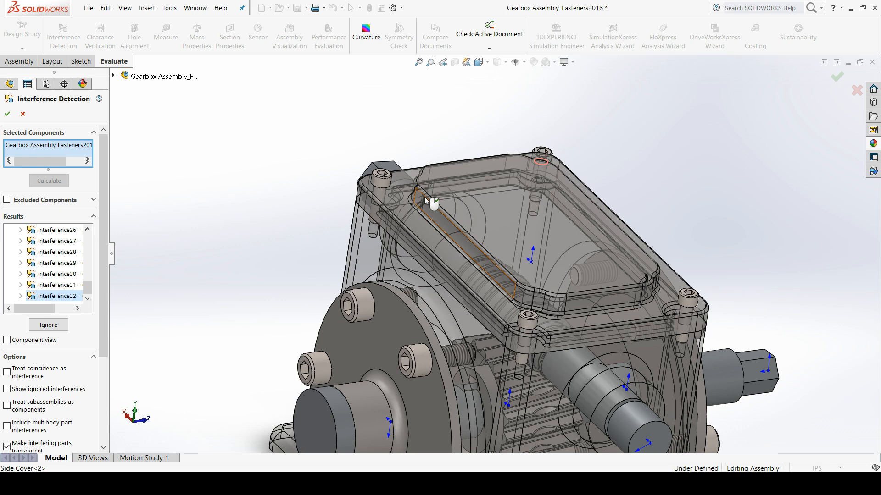
# - Clear the result highlight, view more of the gearbox, and highlight Interference32 at the top cover again
pyautogui.click(425, 197)
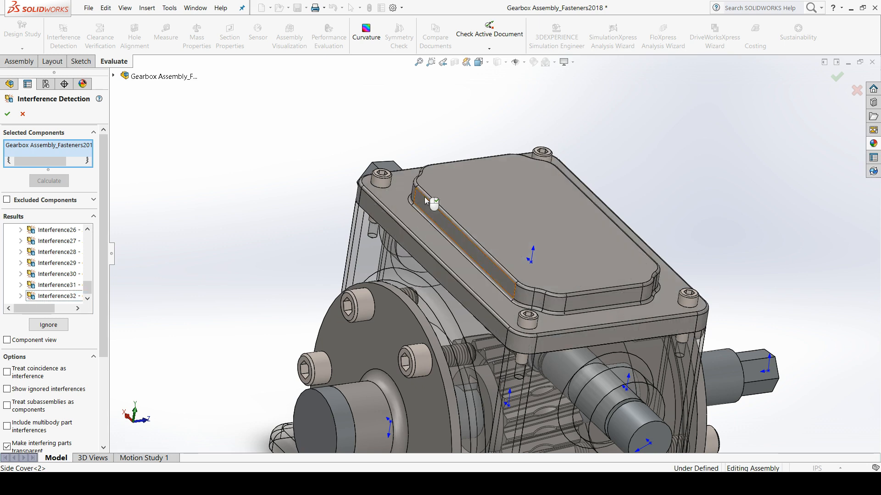
pyautogui.scroll(5, 558, 258)
pyautogui.scroll(-4, 546, 314)
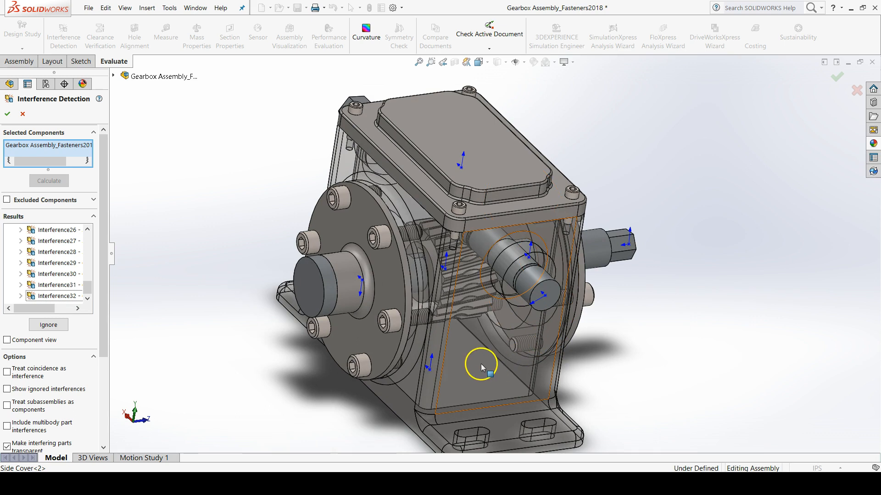
pyautogui.click(57, 296)
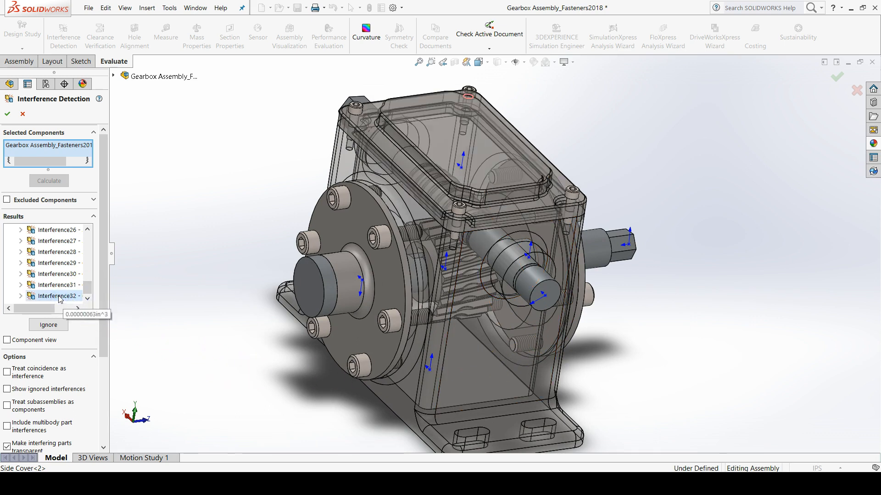
pyautogui.click(164, 274)
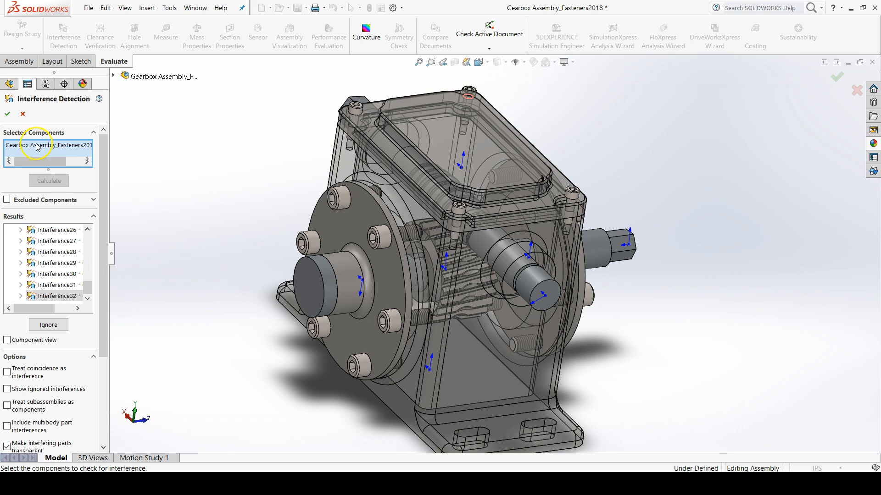
# - Close the current interference results and start a new interference check on the whole gearbox assembly
pyautogui.click(8, 115)
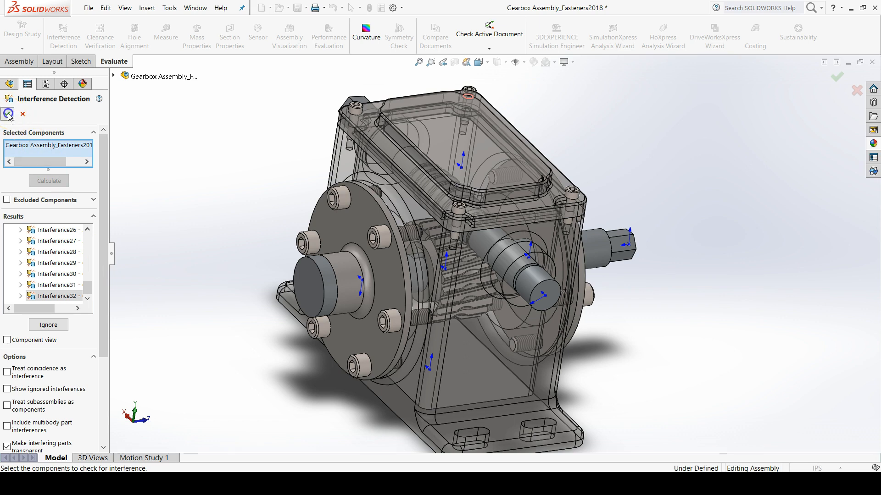
pyautogui.moveTo(564, 285); pyautogui.dragTo(517, 246, button='middle')
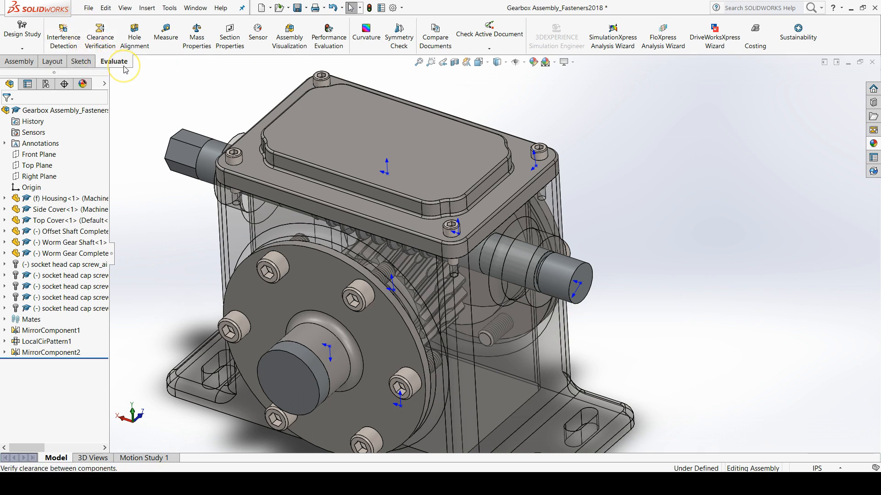
pyautogui.press('ctrl')
pyautogui.press('ctrl')
pyautogui.press('ctrl')
pyautogui.press('ctrl')
pyautogui.click(64, 37)
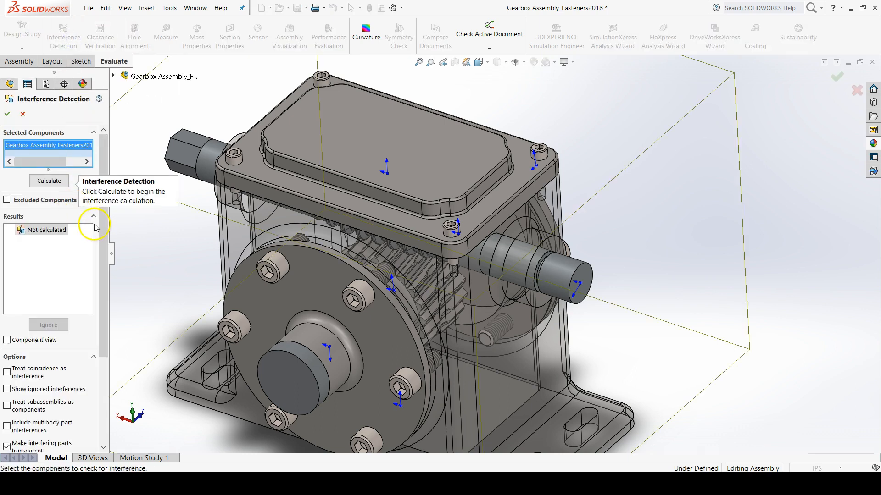
# - Examine the new check's options for creating the fasteners folder and the matching cosmetic threads folder
pyautogui.moveTo(105, 235); pyautogui.dragTo(107, 323)
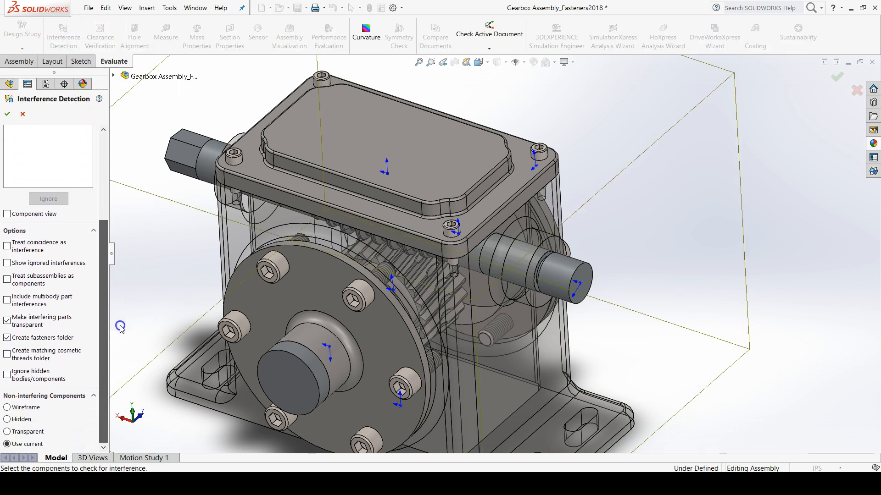
pyautogui.press('ctrl')
pyautogui.press('ctrl')
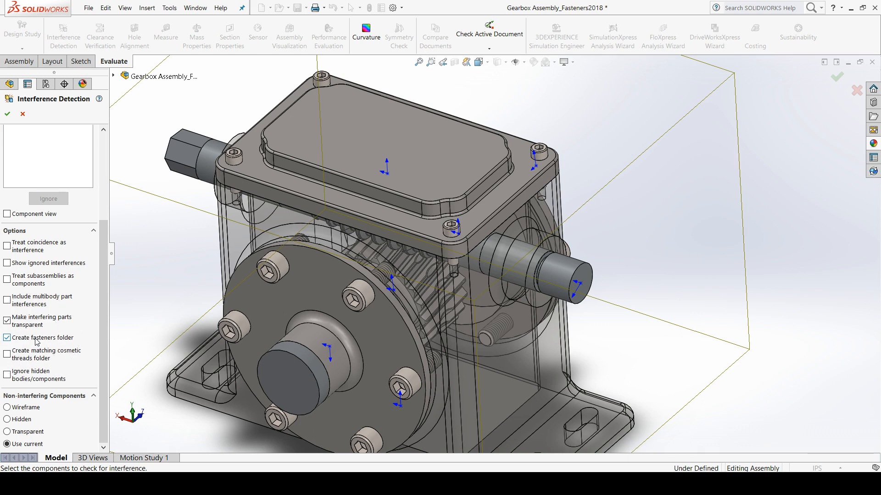
pyautogui.press('ctrl')
pyautogui.click(77, 339)
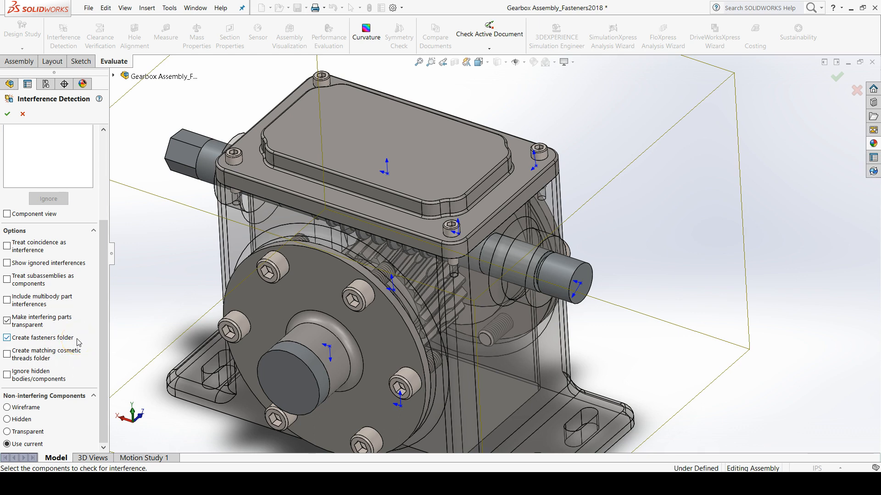